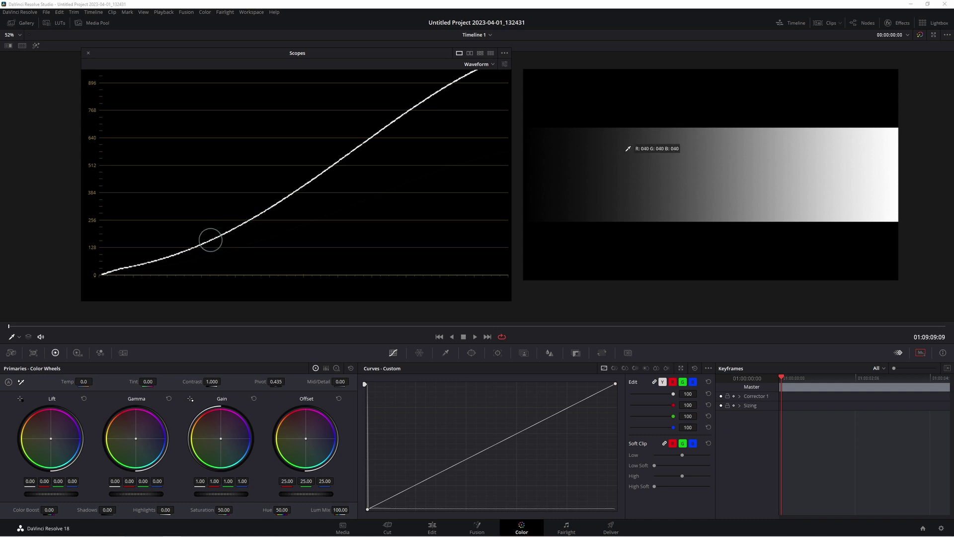
# Test a contrast of 1.252 with the pivot at 1.000 and 0.000 on the grayscale ramp, and reset both values
pyautogui.moveTo(210, 382); pyautogui.dragTo(326, 330)
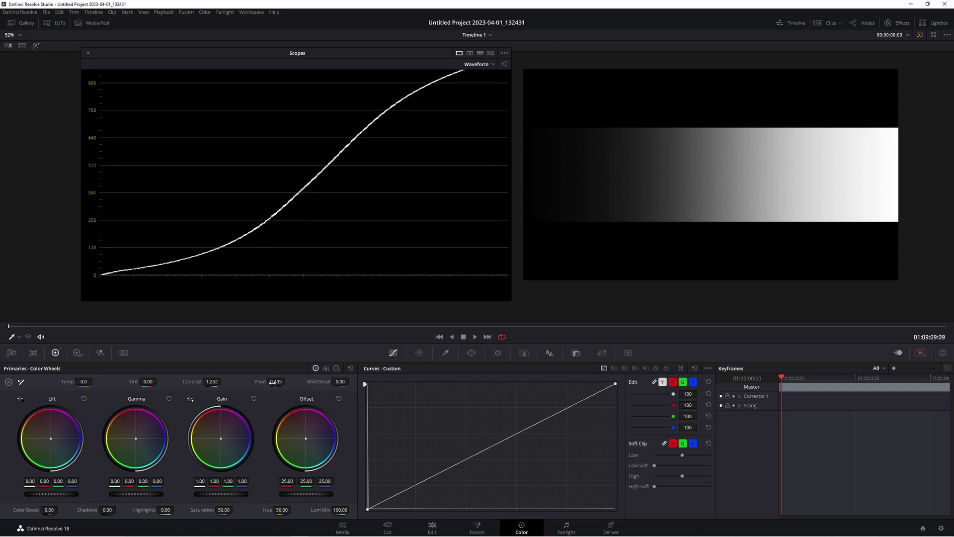
pyautogui.moveTo(272, 382); pyautogui.dragTo(287, 381)
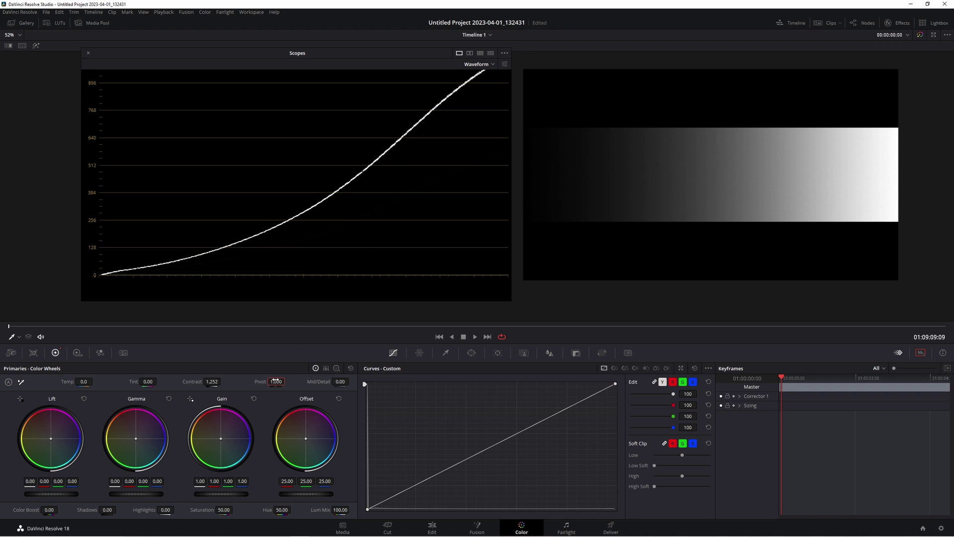
pyautogui.moveTo(276, 381); pyautogui.dragTo(30, 381)
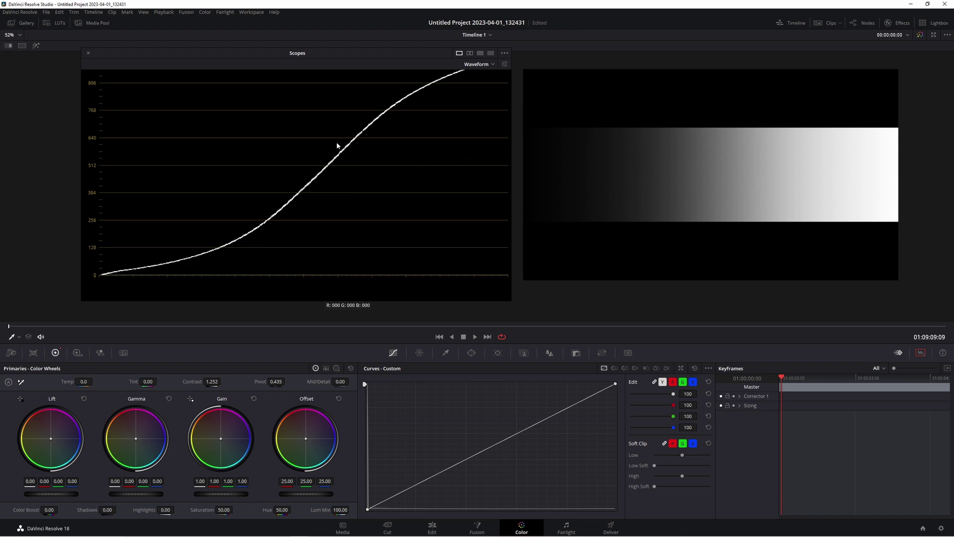
pyautogui.moveTo(275, 381); pyautogui.dragTo(286, 381)
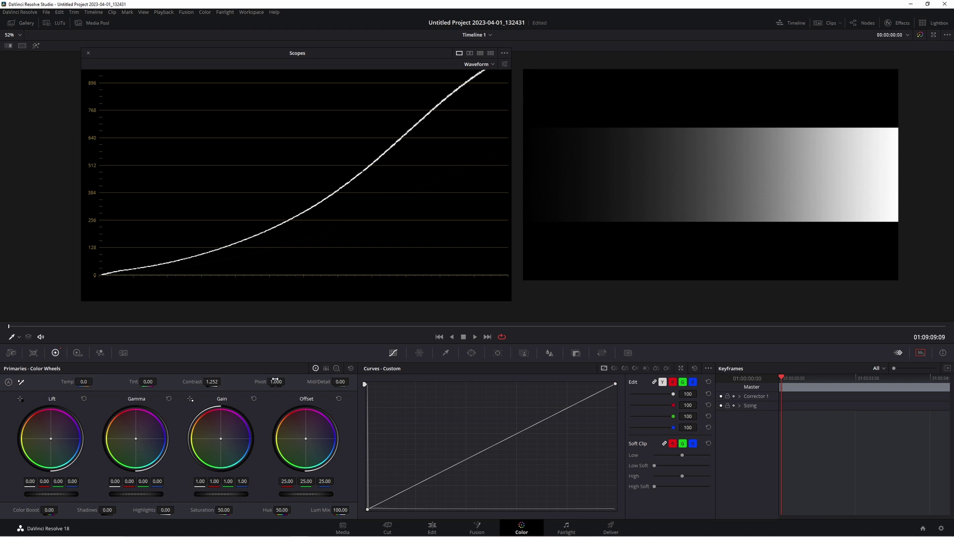
pyautogui.moveTo(275, 379); pyautogui.dragTo(234, 379)
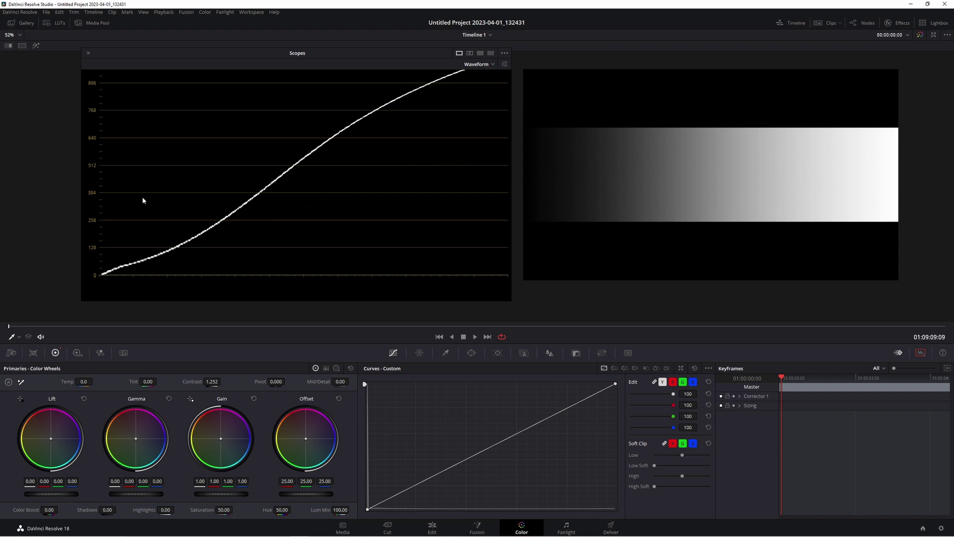
pyautogui.doubleClick(259, 383)
pyautogui.doubleClick(191, 382)
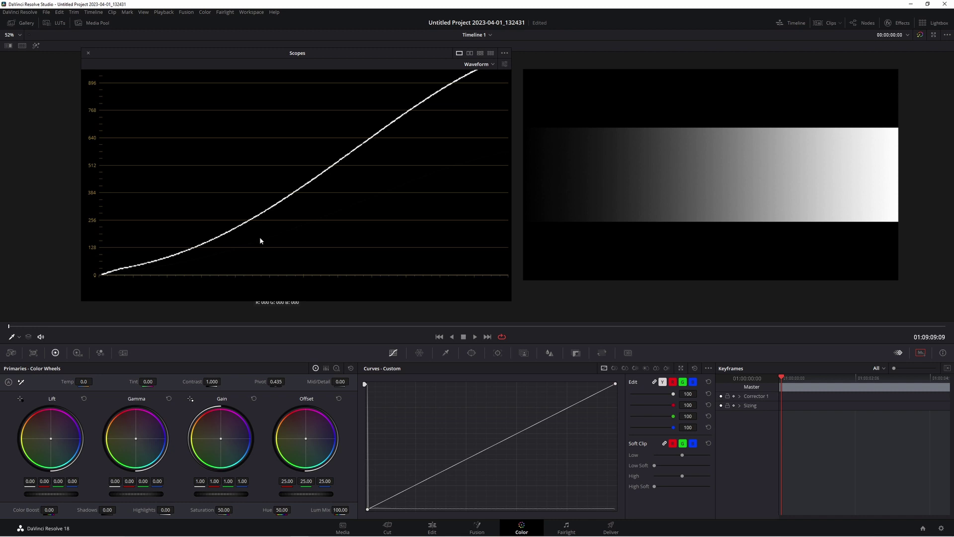
# Switch to clip 05, the portrait shot, and show its waveform in a floating scopes window with the clip strip hidden
pyautogui.click(88, 53)
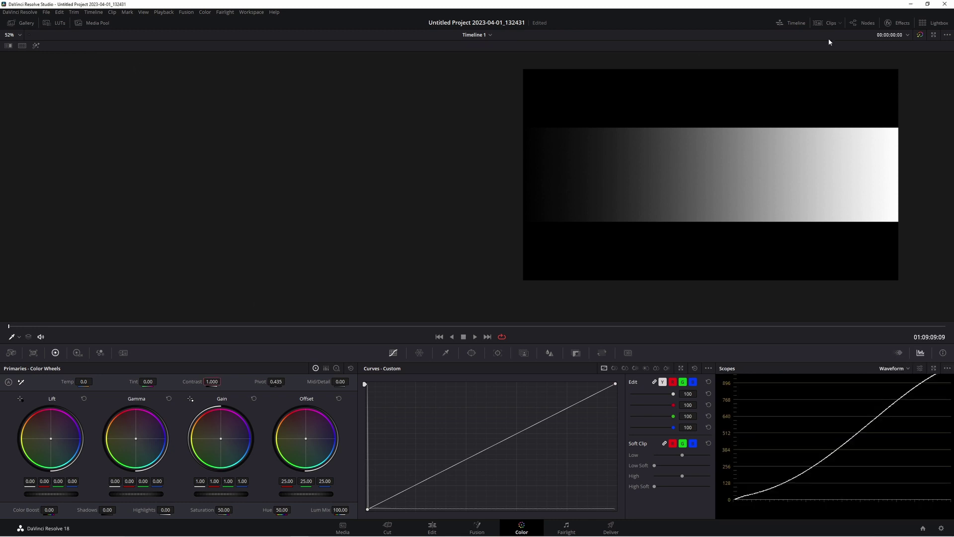
pyautogui.click(826, 22)
pyautogui.click(251, 323)
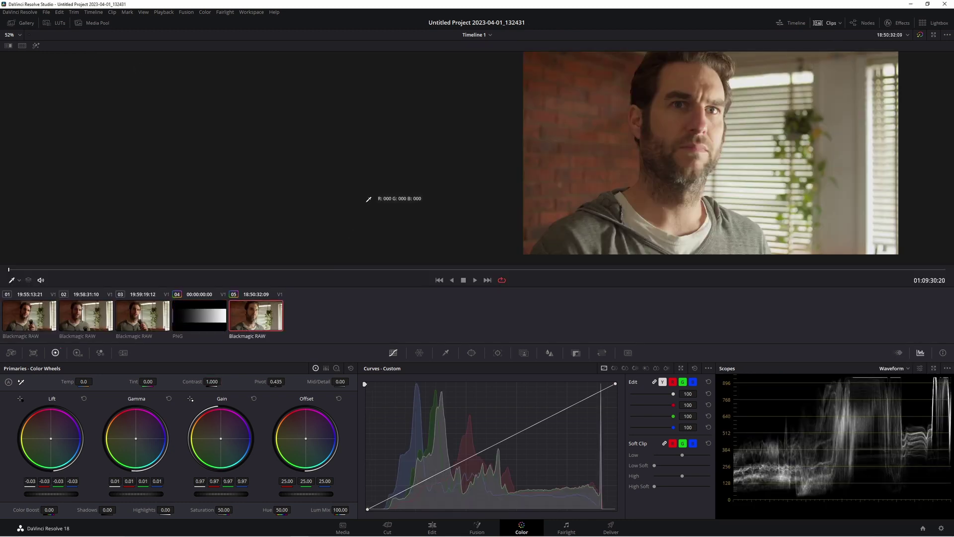
pyautogui.click(933, 369)
pyautogui.click(827, 23)
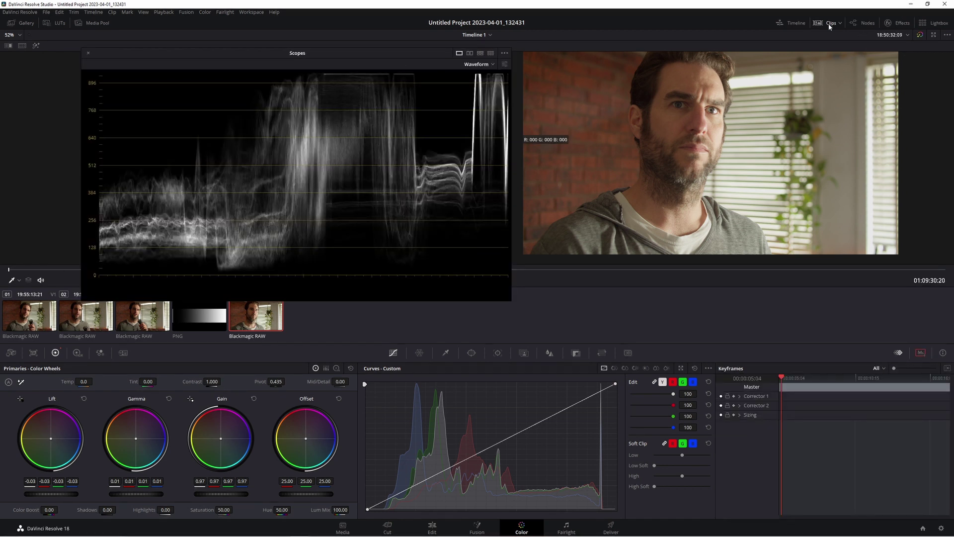
pyautogui.moveTo(409, 60); pyautogui.dragTo(414, 64)
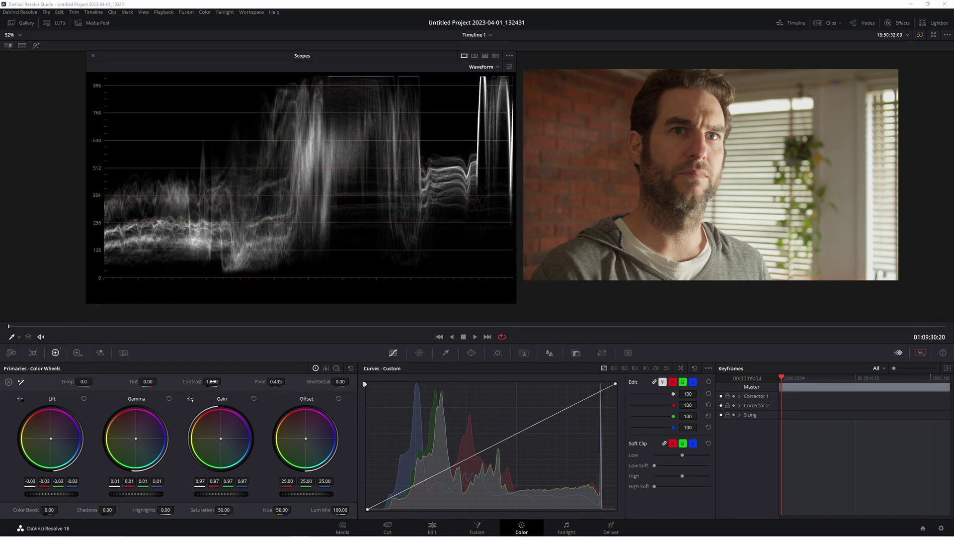
# Raise the portrait clip's contrast to 1.306 and try its pivot at 1.000 and 0.000
pyautogui.moveTo(212, 381); pyautogui.dragTo(226, 381)
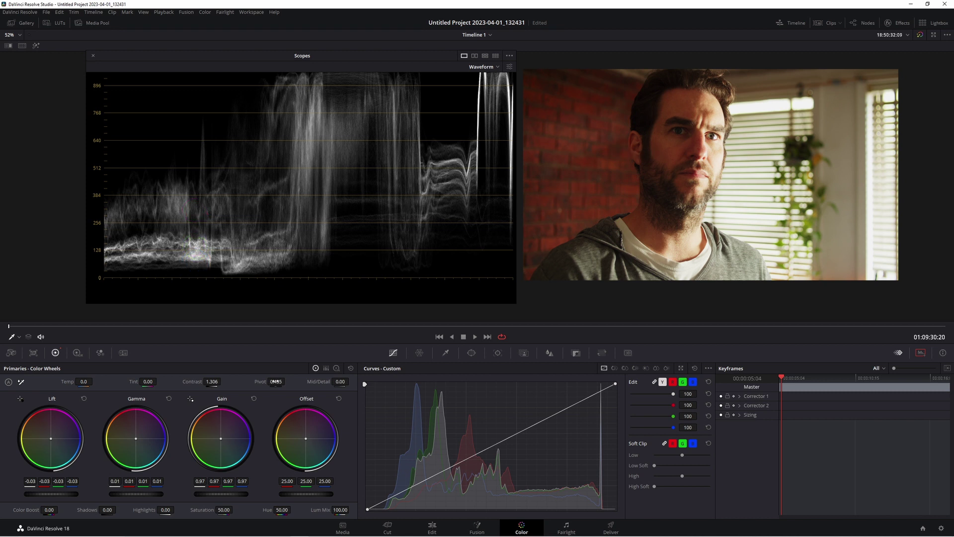
pyautogui.moveTo(275, 381); pyautogui.dragTo(286, 381)
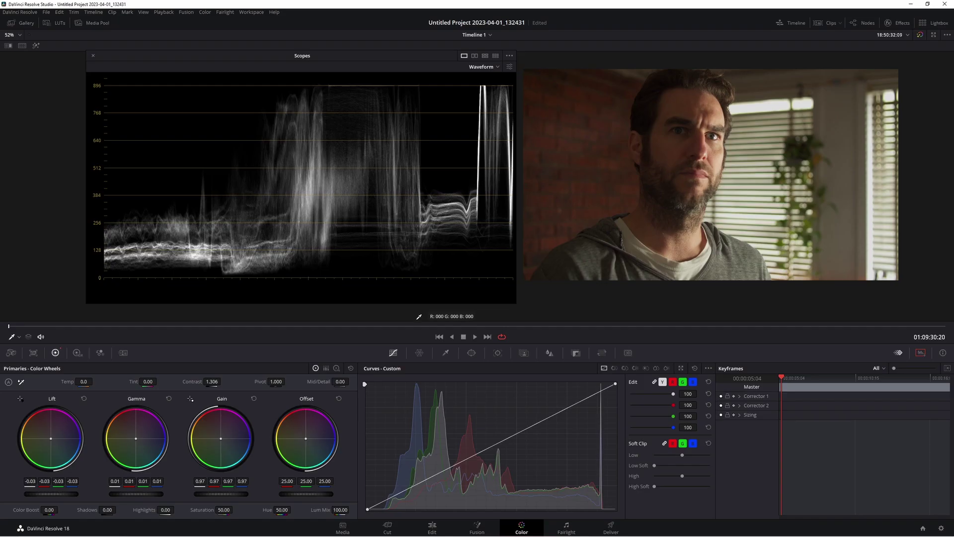
pyautogui.moveTo(276, 382); pyautogui.dragTo(226, 381)
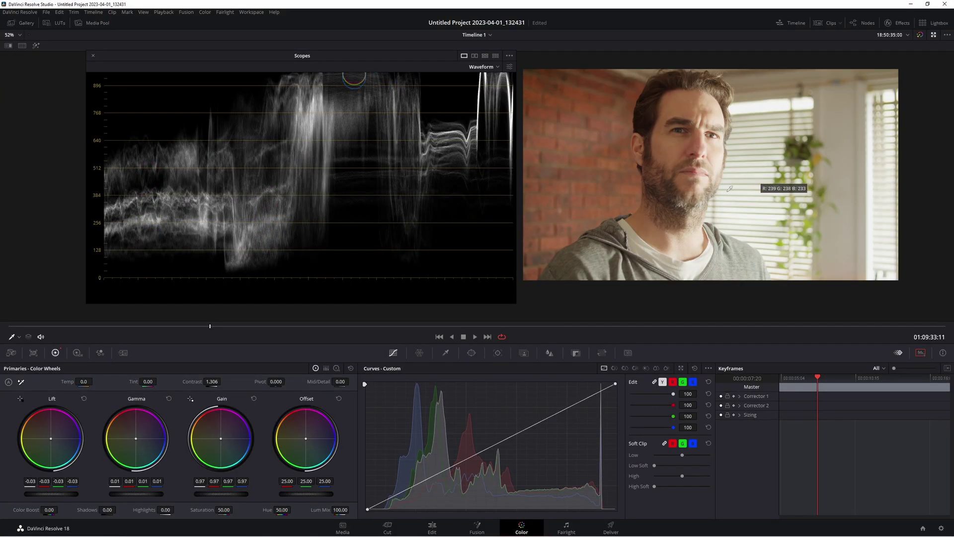
# Show the node graph, add a serial node before the contrast node, and lower the new node's offset to 20.05
pyautogui.click(861, 23)
pyautogui.click(843, 210)
pyautogui.moveTo(843, 211); pyautogui.dragTo(850, 226)
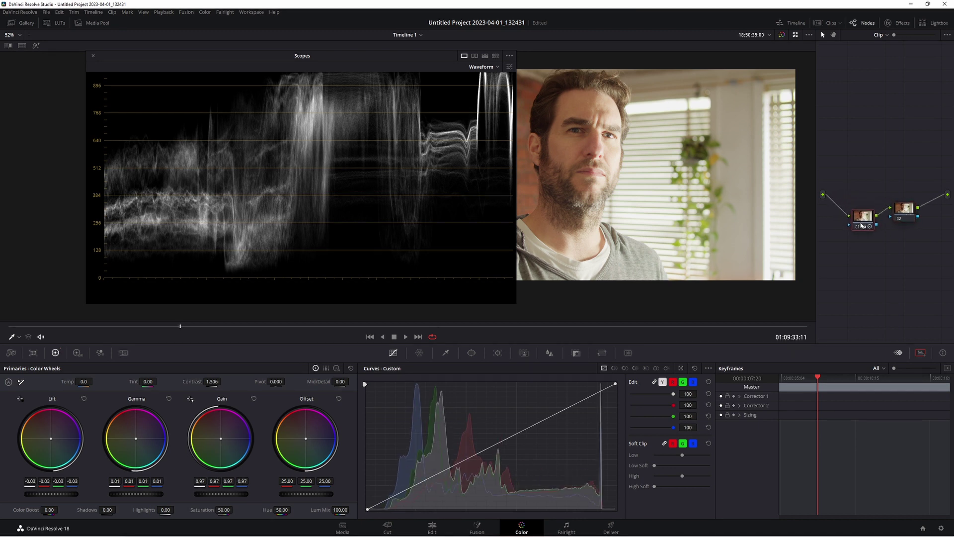
pyautogui.hotkey('shift', 's')
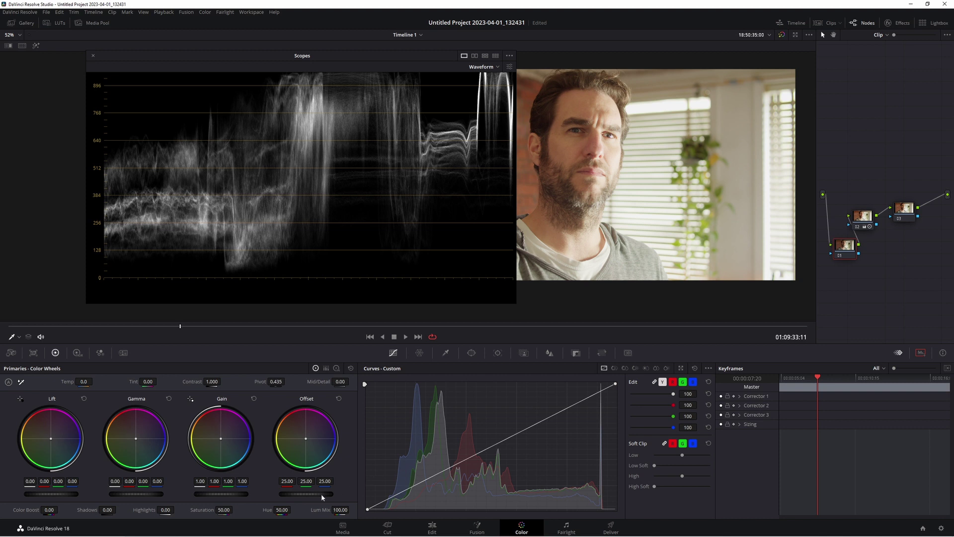
pyautogui.moveTo(320, 494); pyautogui.dragTo(313, 496)
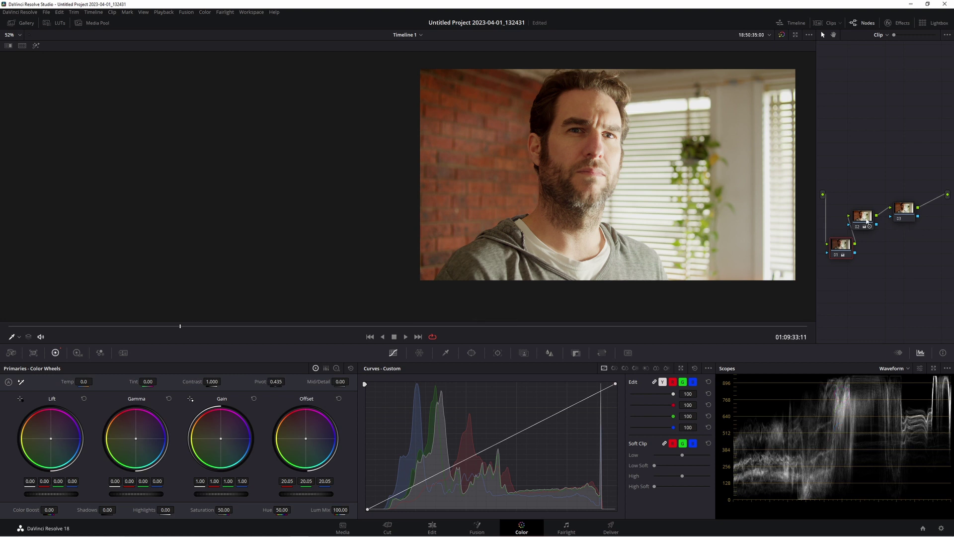
# Reselect the contrast node, place it higher in the graph, and raise its pivot
pyautogui.moveTo(865, 216); pyautogui.dragTo(863, 199)
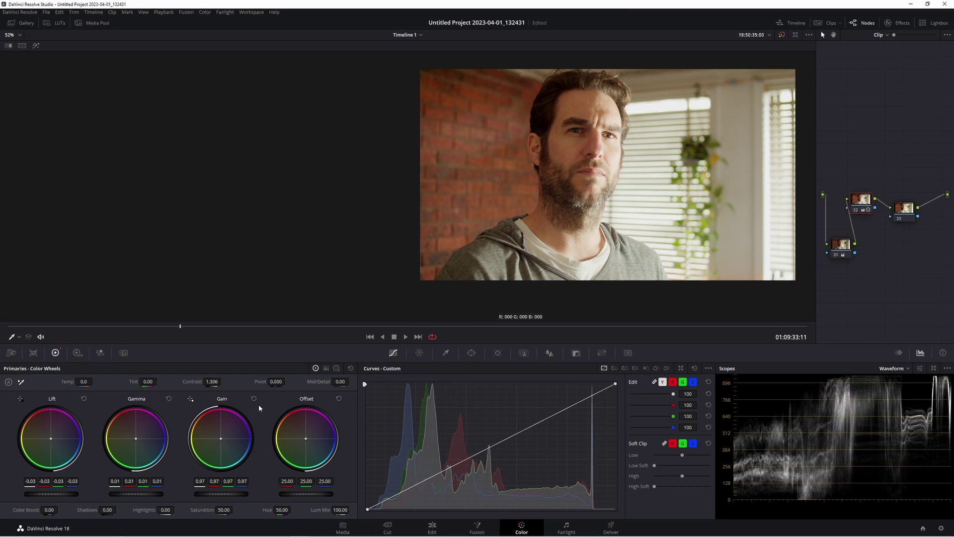
pyautogui.moveTo(272, 381); pyautogui.dragTo(287, 381)
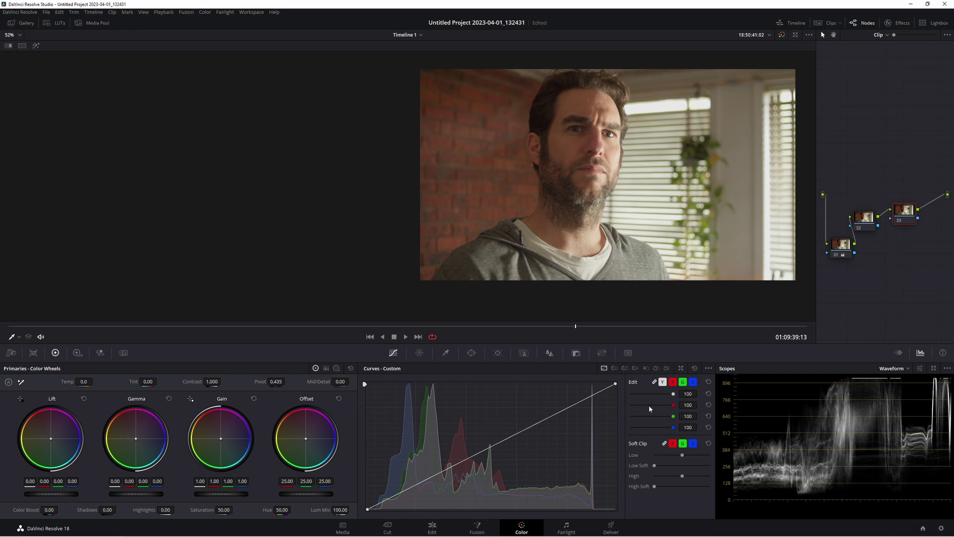
# Try shaping contrast on node 03 by bending the custom curve with the handles of its black and white end points
pyautogui.click(368, 509)
pyautogui.moveTo(450, 472); pyautogui.dragTo(472, 486)
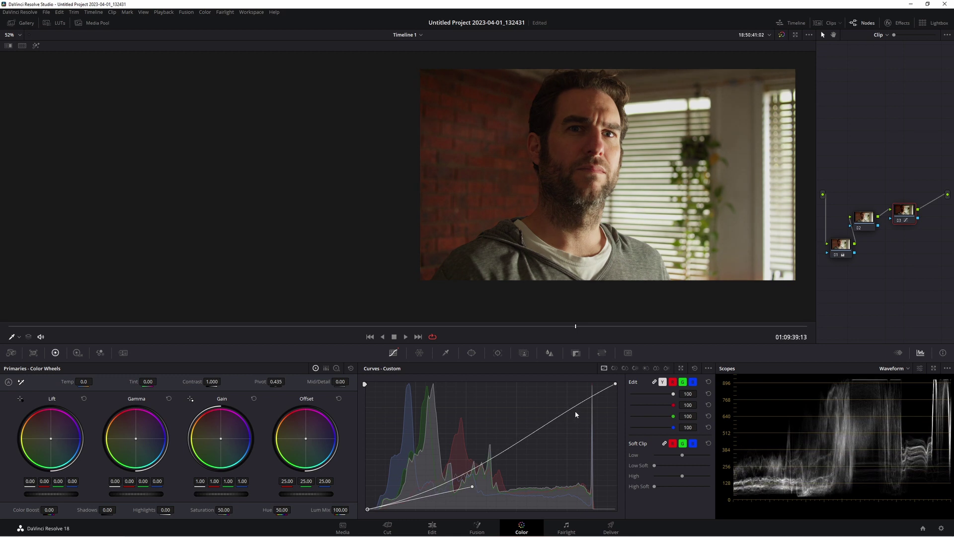
pyautogui.moveTo(618, 384); pyautogui.dragTo(504, 435)
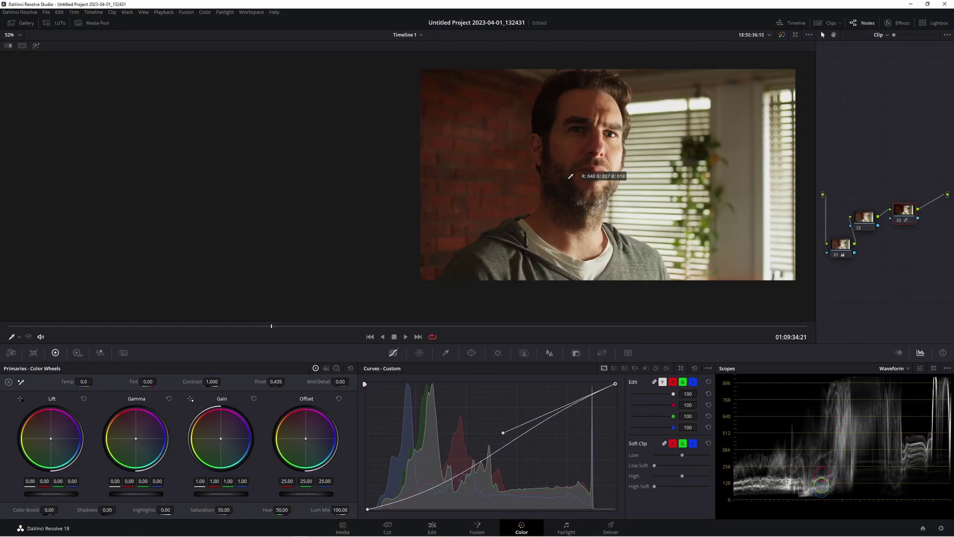
# Undo the custom curve adjustments on node 03 to restore its straight line
pyautogui.moveTo(568, 178); pyautogui.dragTo(466, 205)
pyautogui.scroll(1, 457, 184)
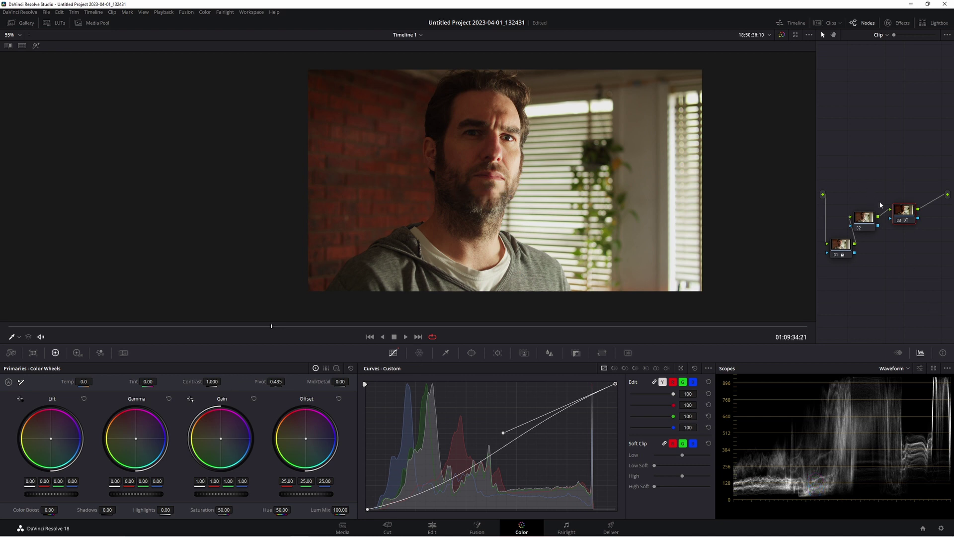
pyautogui.hotkey('ctrl', 'z')
pyautogui.hotkey('ctrl', 'z')
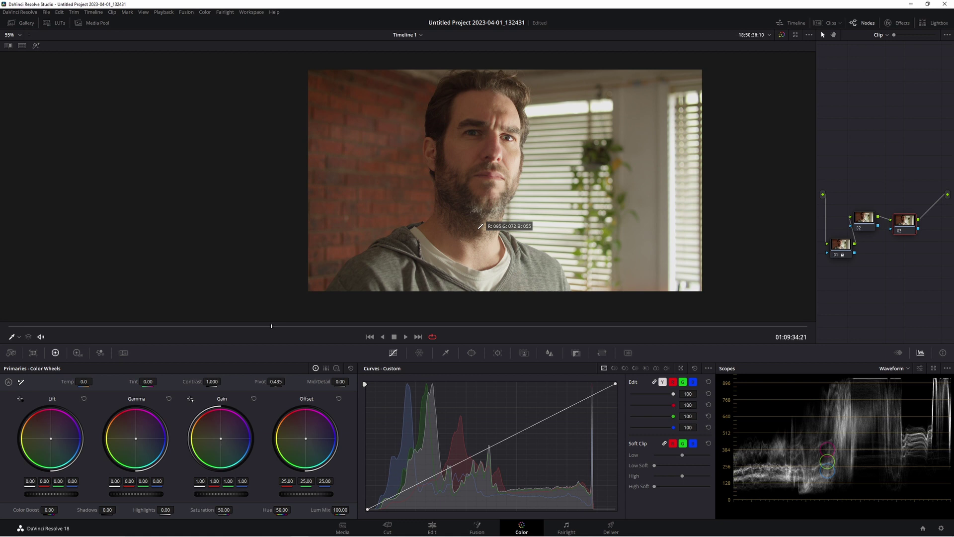
pyautogui.moveTo(471, 226); pyautogui.dragTo(448, 234)
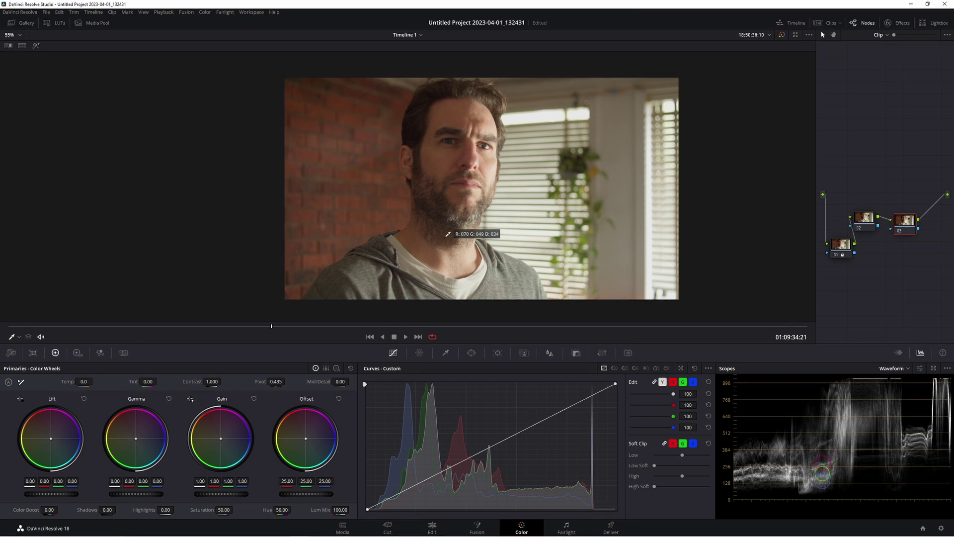